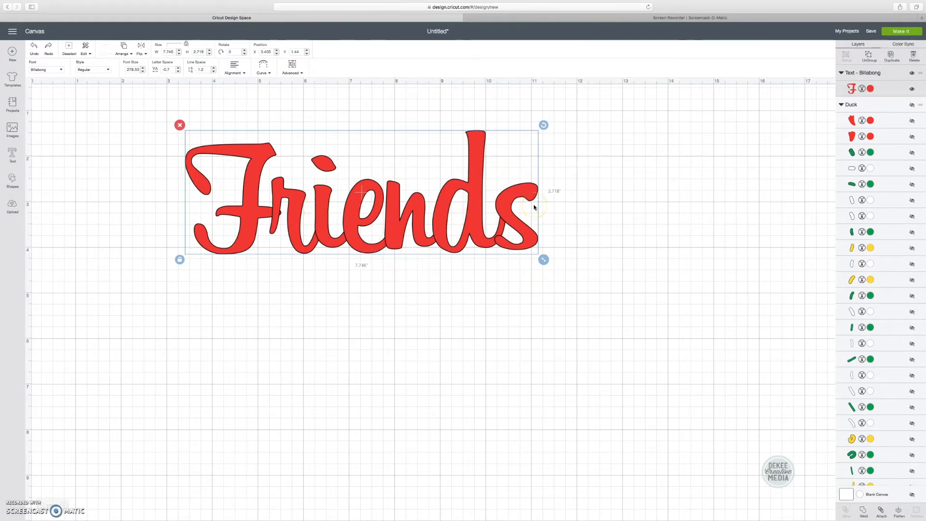
left_click(901, 31)
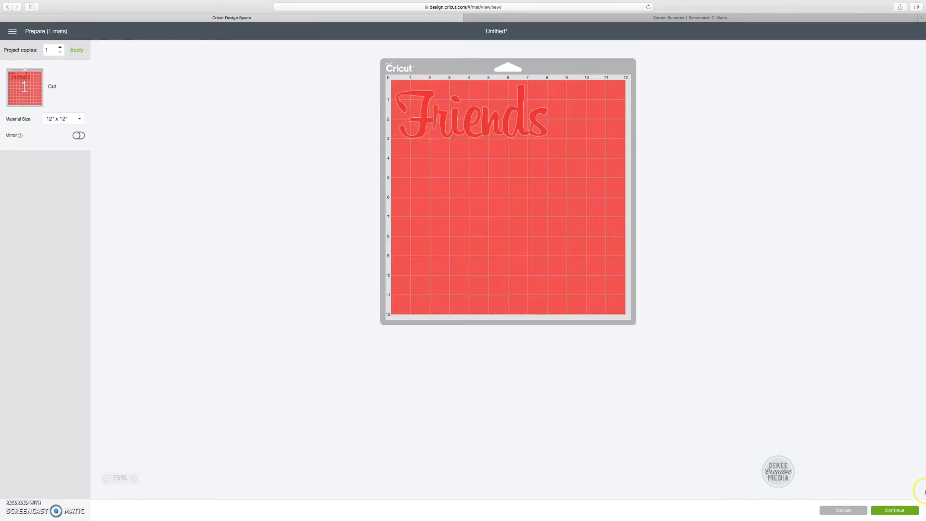
left_click(843, 510)
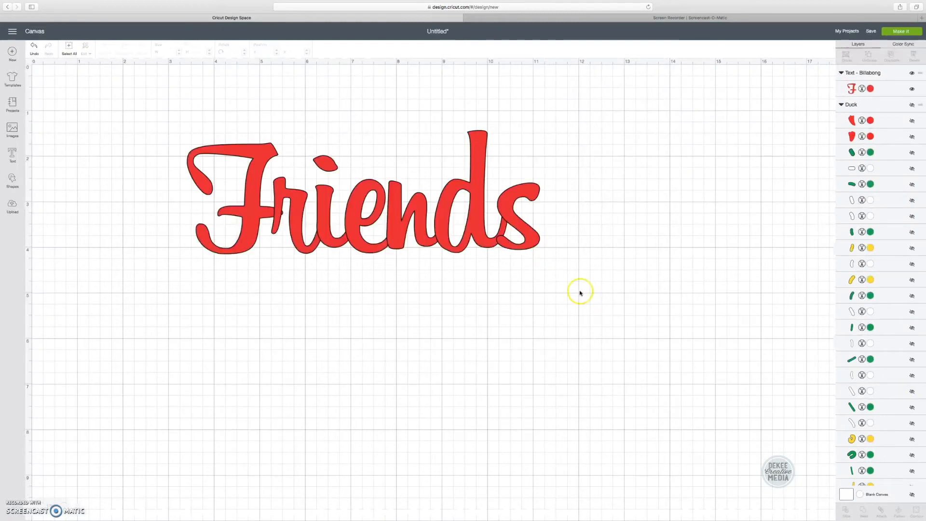
left_click(534, 238)
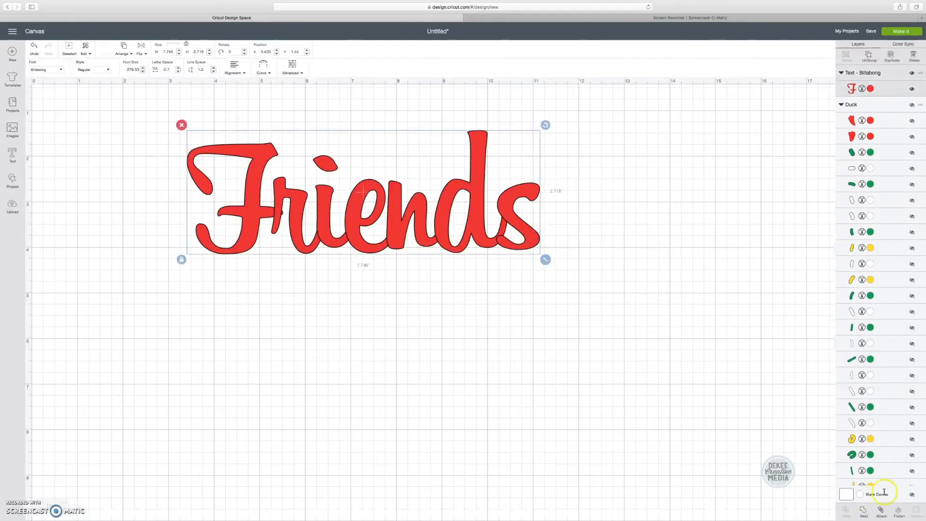
Step: Weld the Friends letters into one shape, then select and delete the welded result
left_click(864, 513)
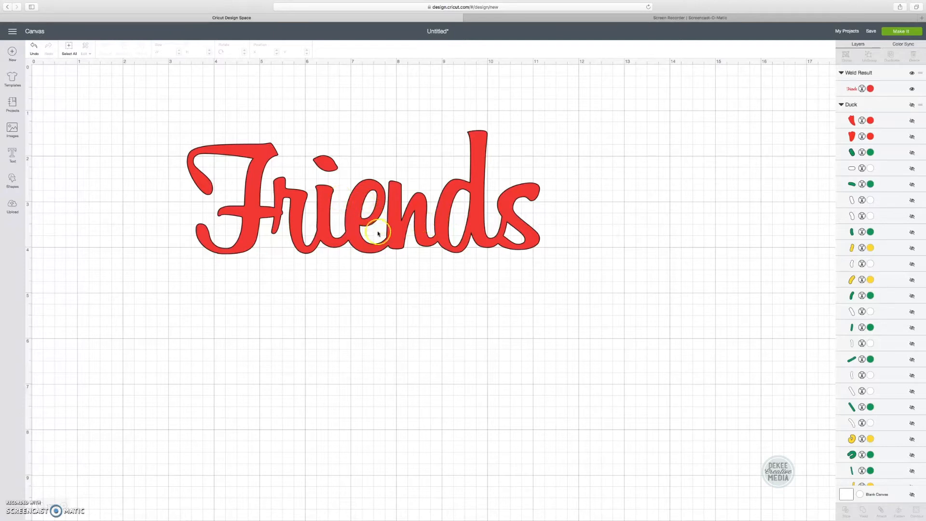
left_click(359, 229)
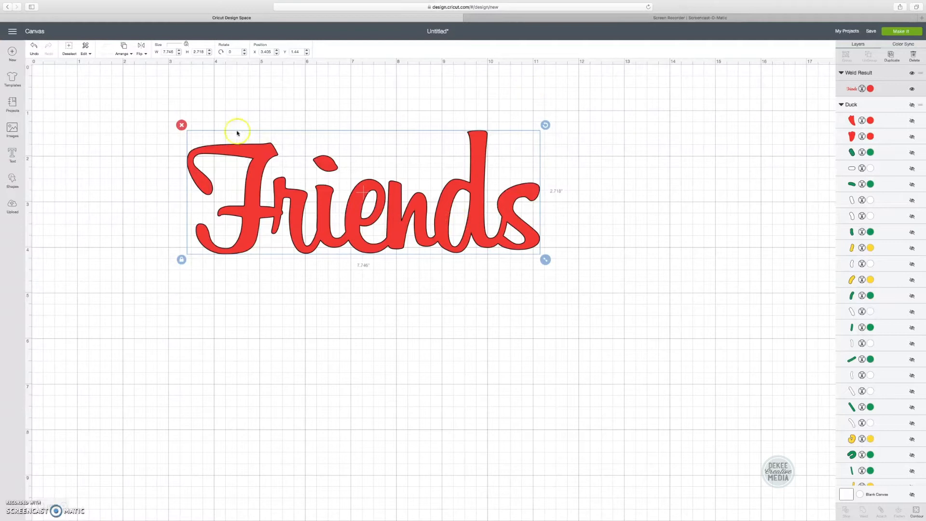
left_click(182, 125)
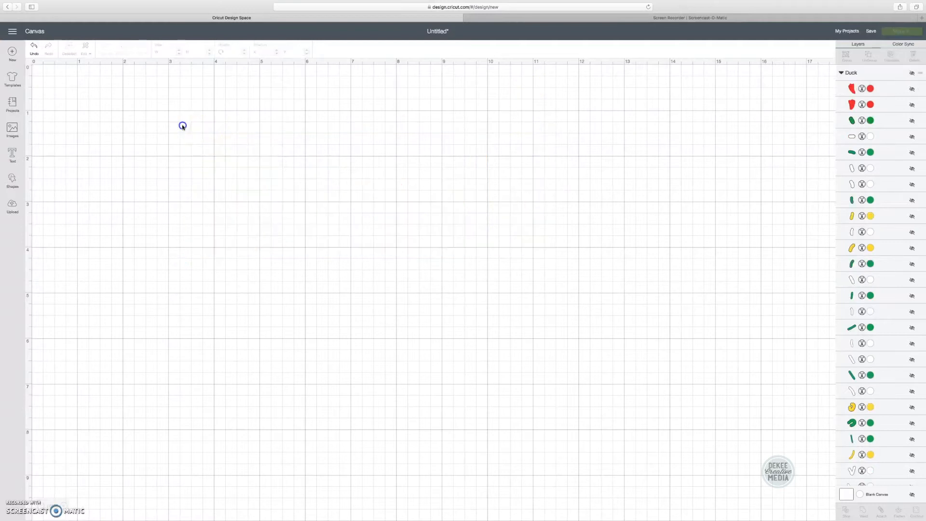
Step: Undo the deletion, hide the welded Friends layer, and show the Duck group
scroll(889, 384, "down", 10)
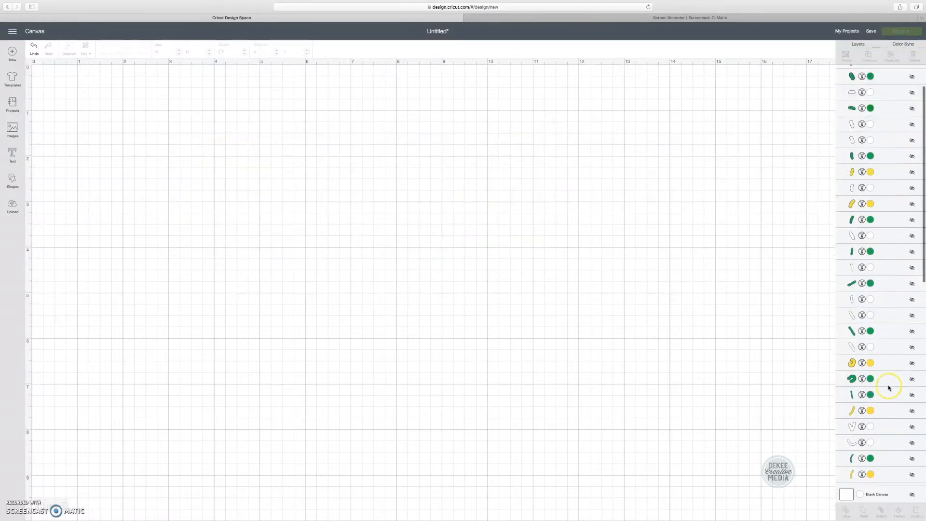
scroll(889, 385, "up", 10)
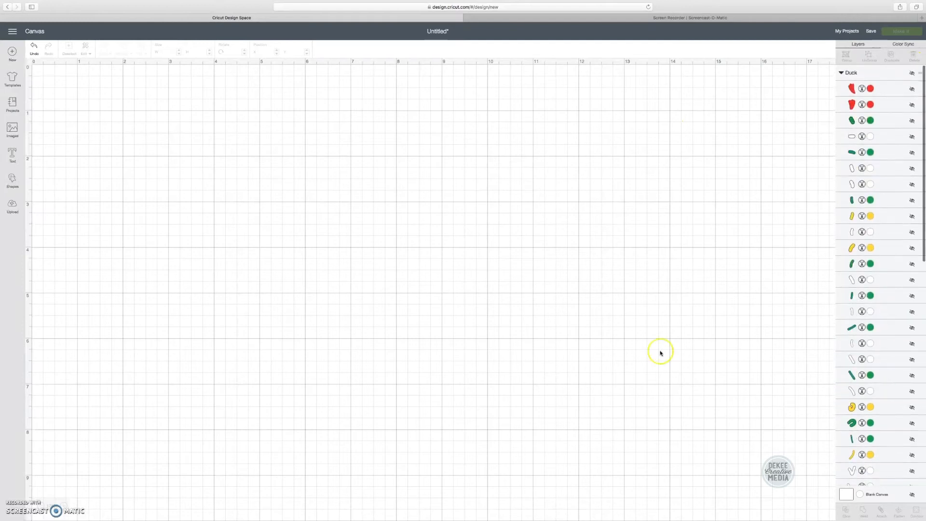
left_click(34, 47)
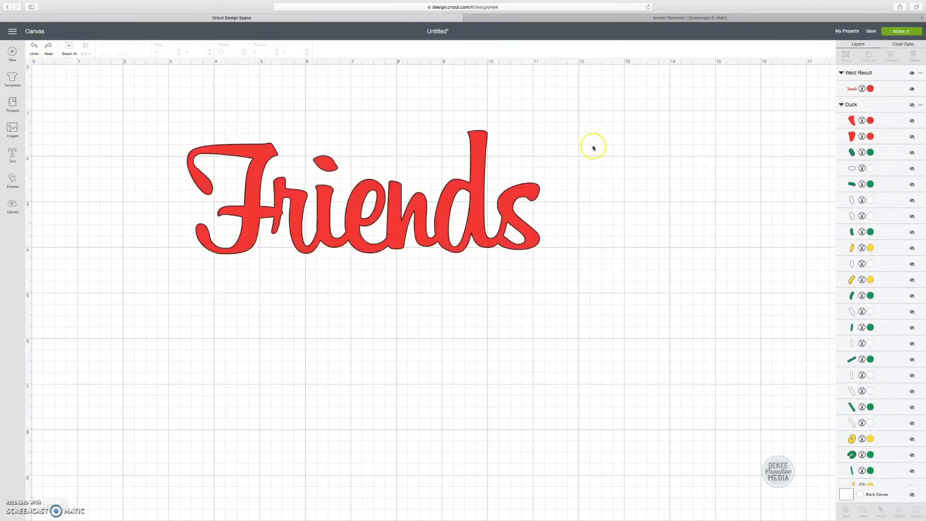
left_click(911, 74)
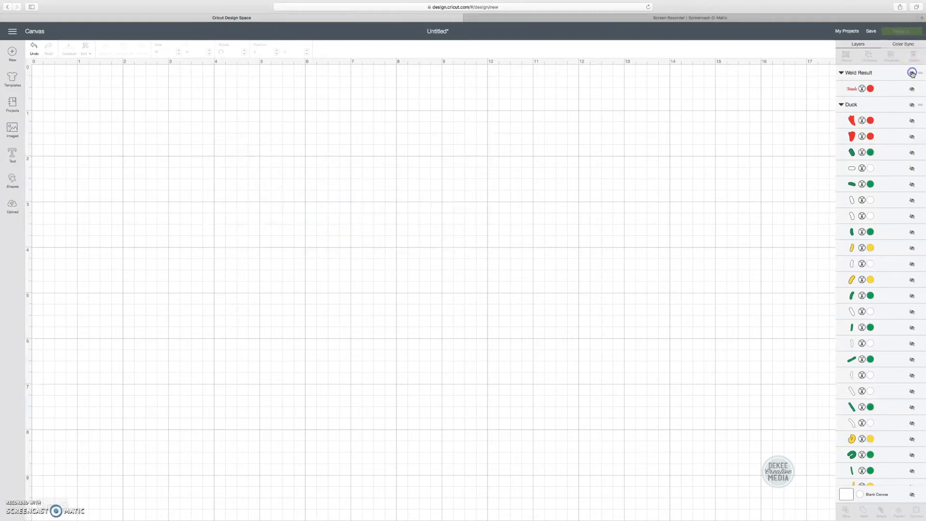
left_click(912, 105)
Step: Drag the duck higher, preview its 4 colour mats in Make It, then cancel
left_click_drag(399, 325, 406, 205)
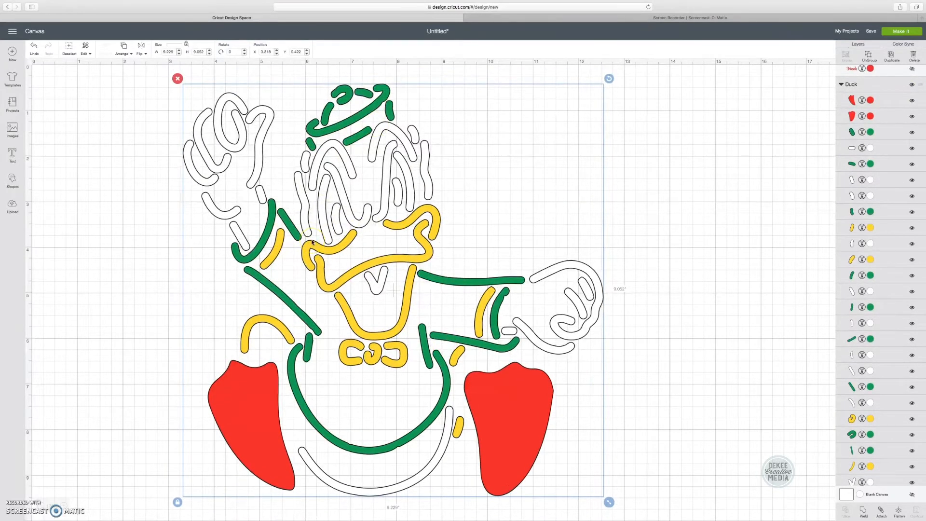
left_click(898, 31)
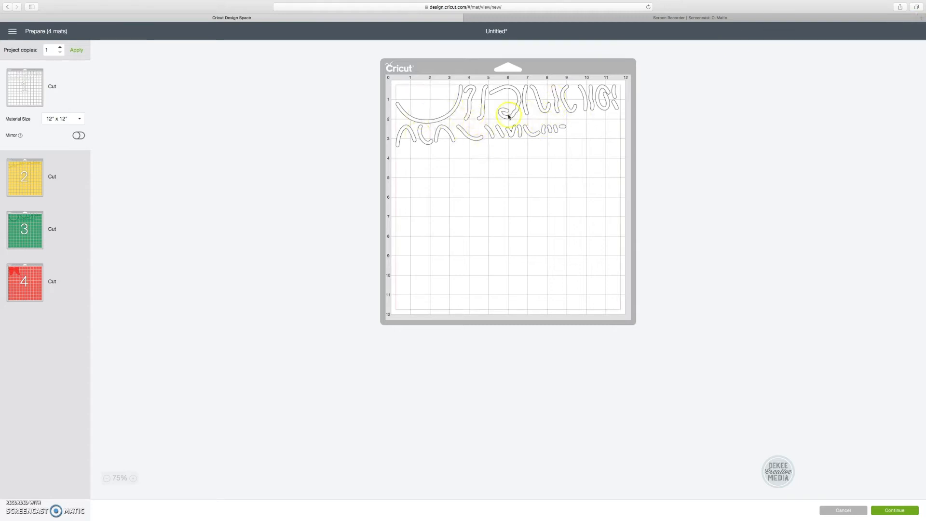
left_click(843, 511)
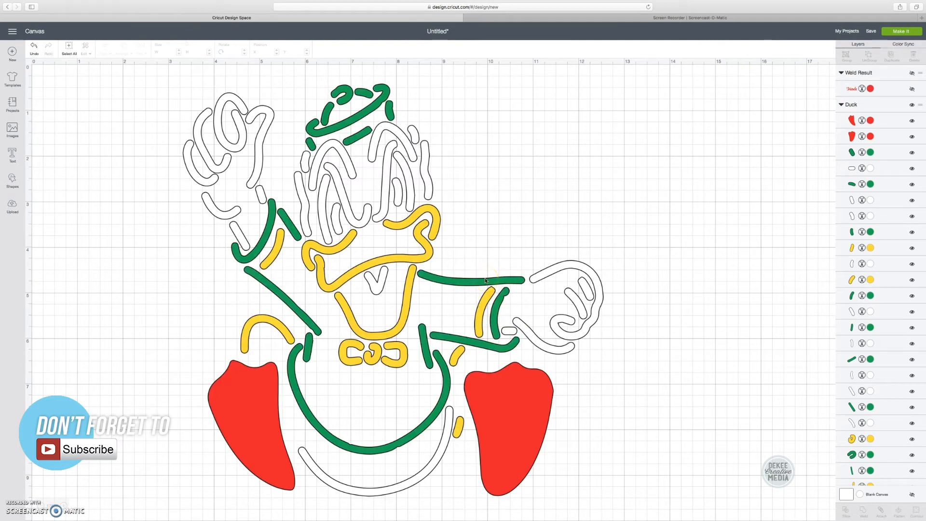
Step: Ungroup the duck and select the yellow left-arm, cheek and mouth pieces
left_click(242, 142)
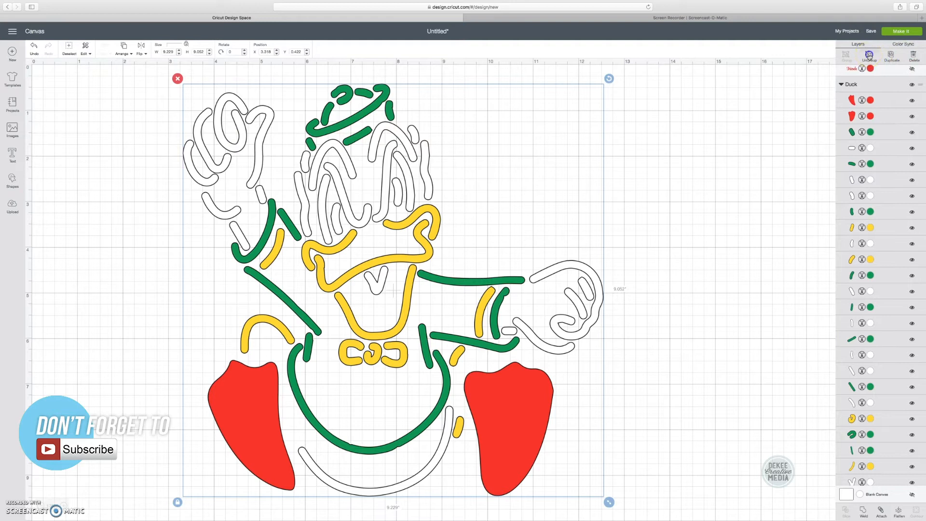
left_click(870, 57)
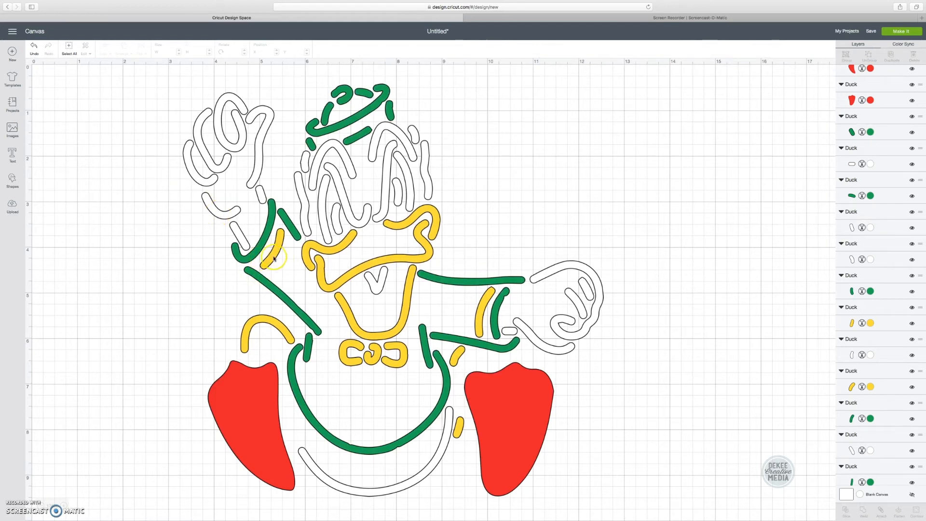
left_click(274, 259)
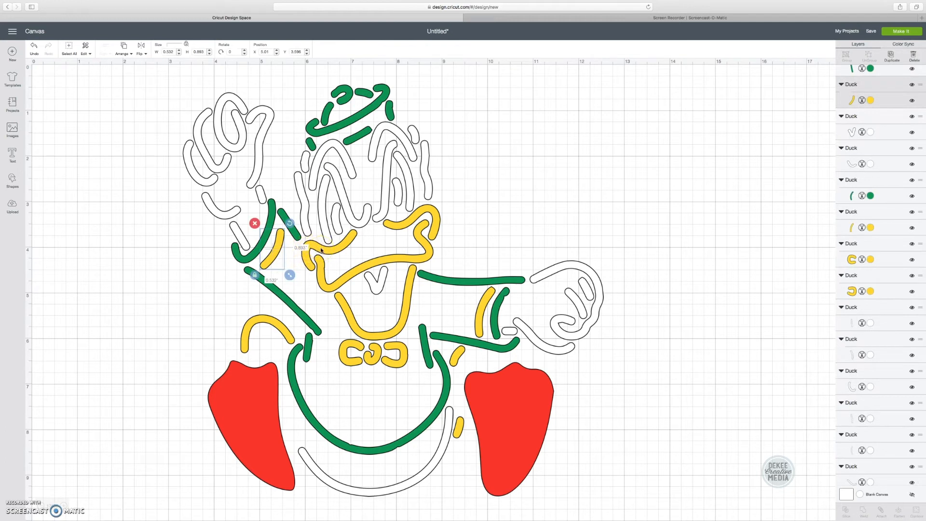
left_click(321, 249, "shift")
left_click(325, 287, "shift")
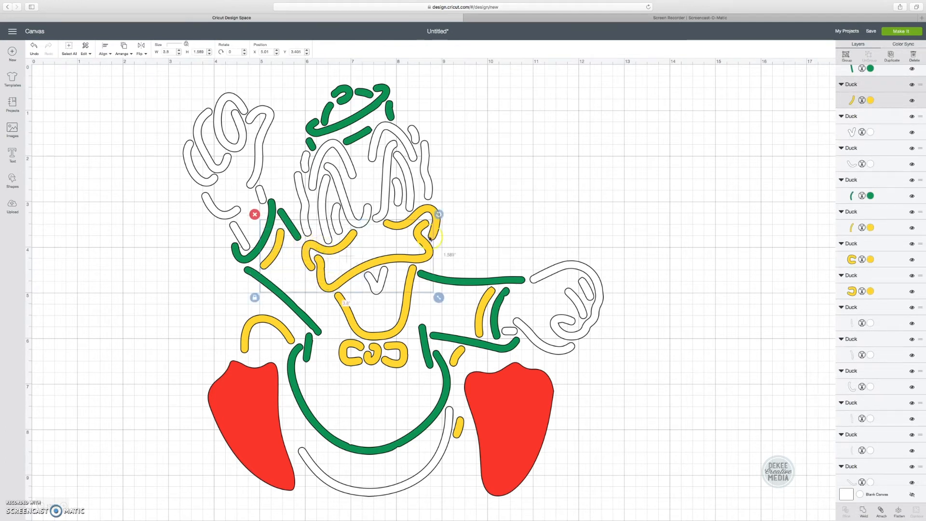
Step: Add the bill, mouth U, right arm, arch, bow and small yellow pieces, then attach them
left_click(422, 212, "shift")
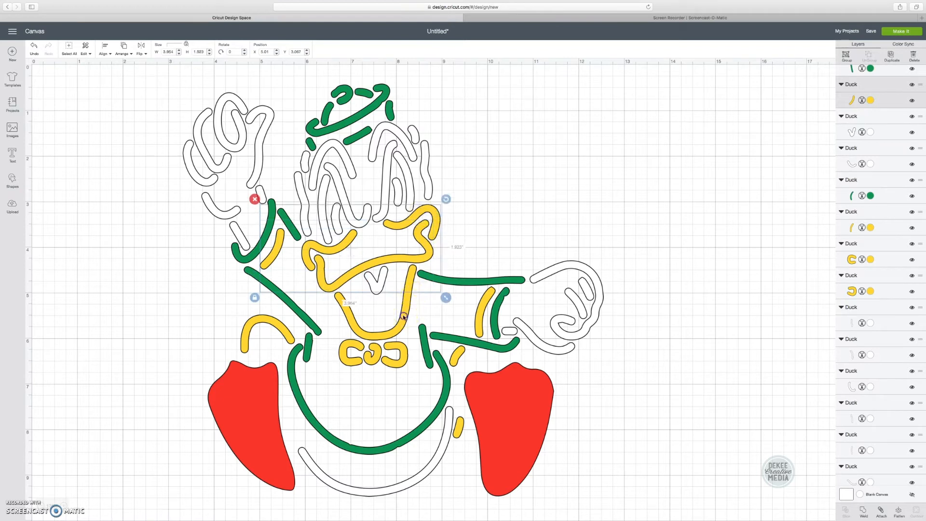
left_click(407, 314, "shift")
left_click(477, 324, "shift")
left_click(250, 330, "shift")
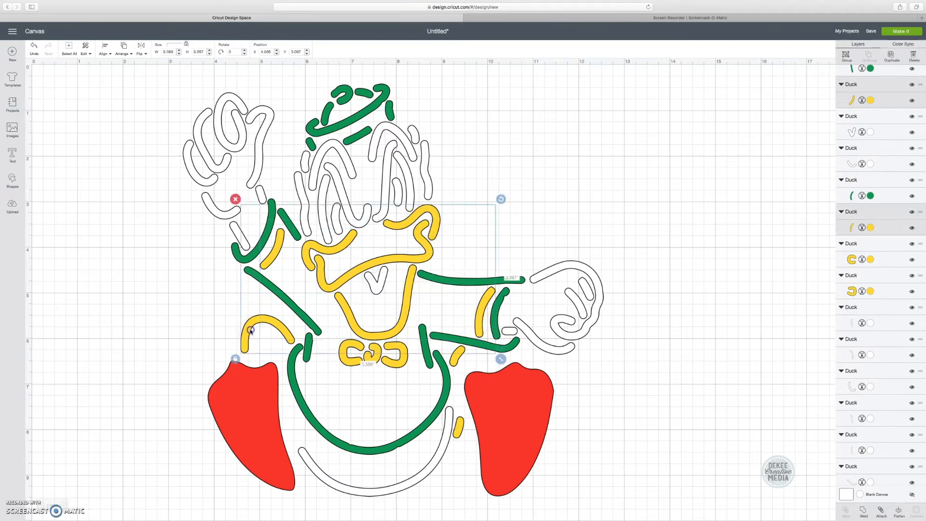
left_click(353, 356, "shift")
left_click(457, 358, "shift")
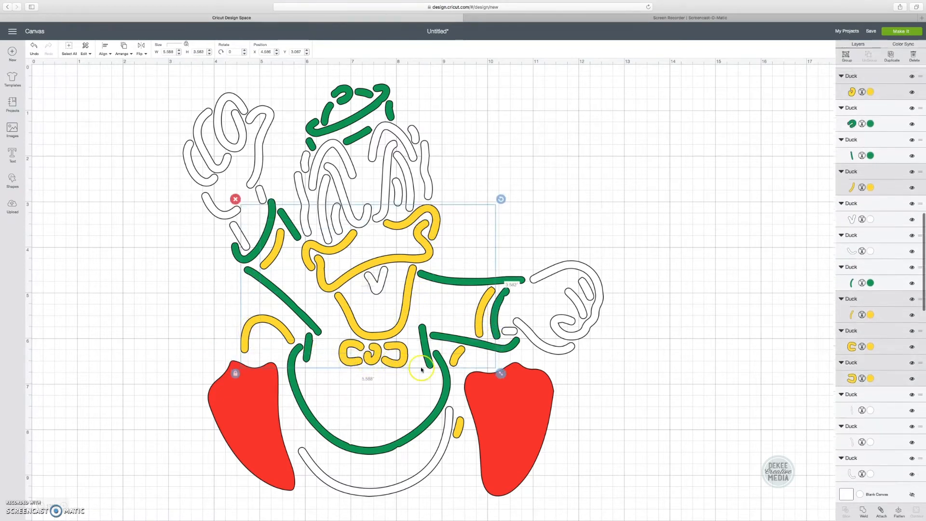
left_click(457, 426, "shift")
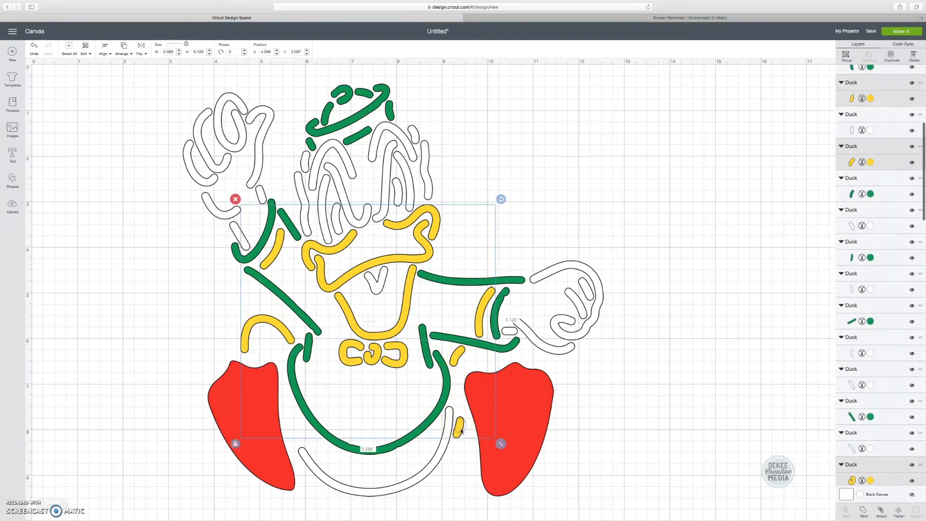
left_click(883, 512)
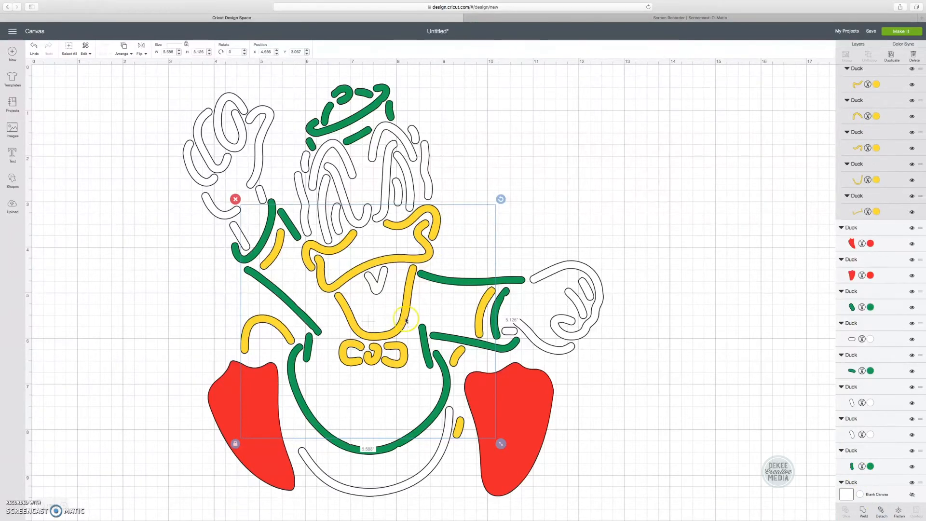
left_click(901, 31)
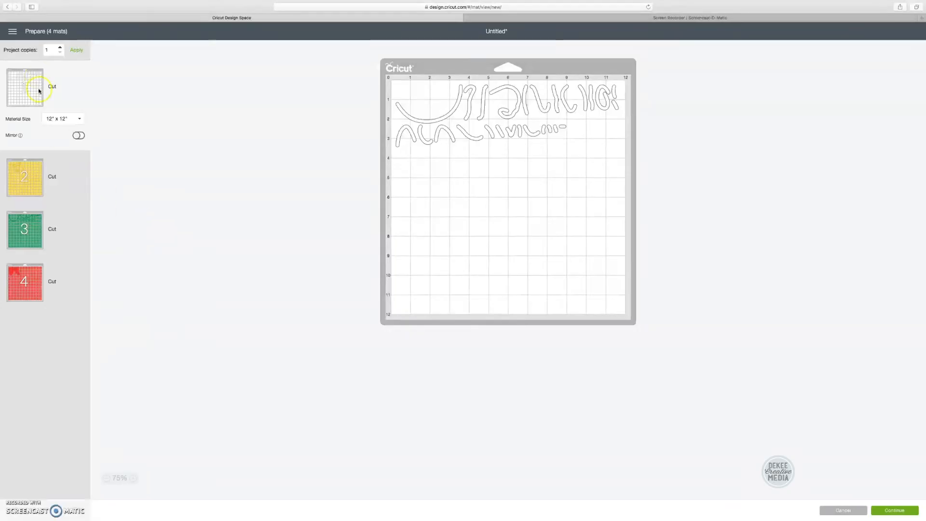
left_click(32, 196)
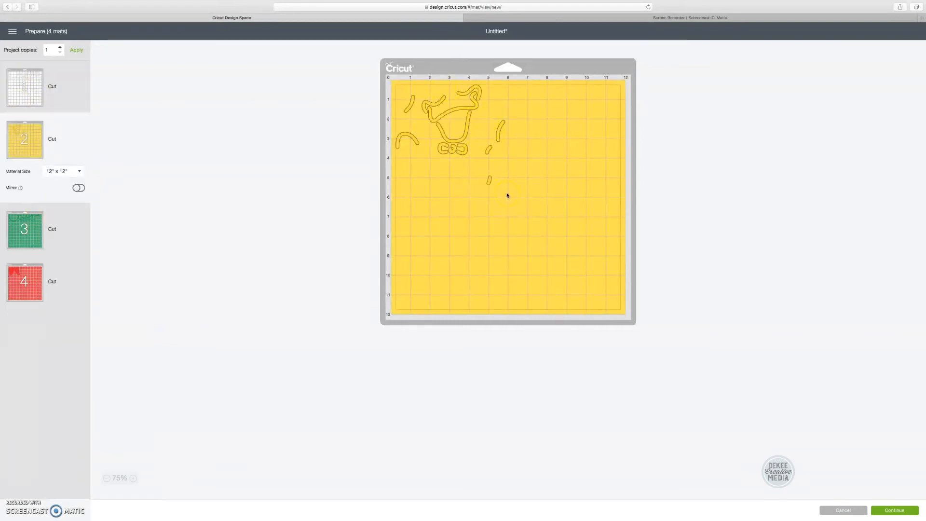
left_click(79, 188)
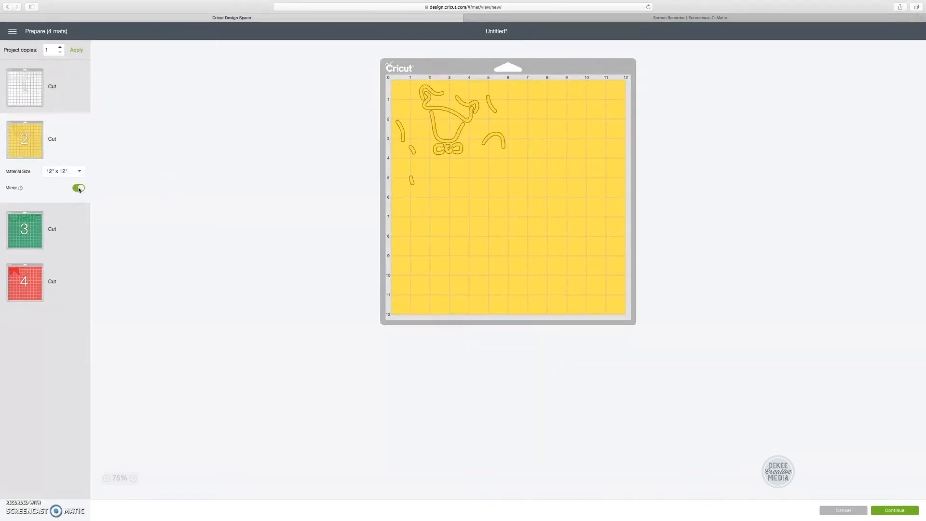
left_click(852, 512)
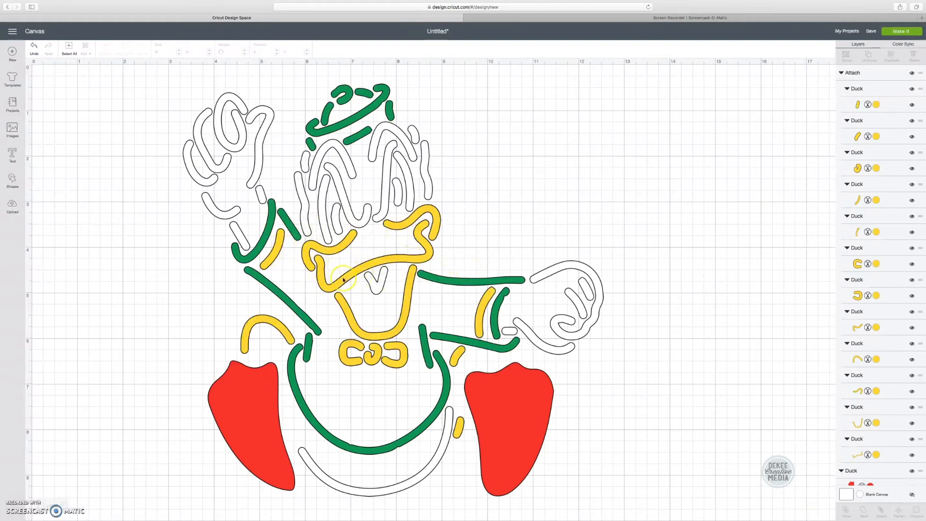
left_click(368, 340)
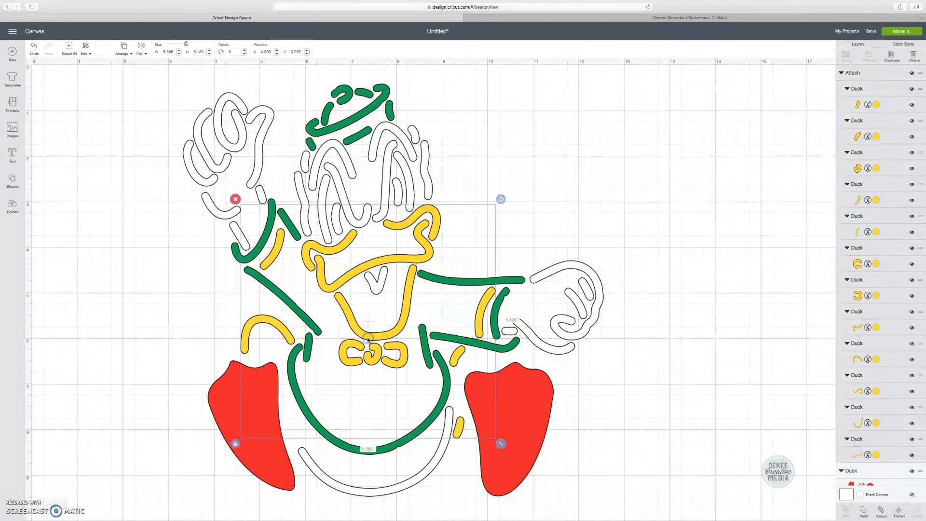
left_click(864, 511)
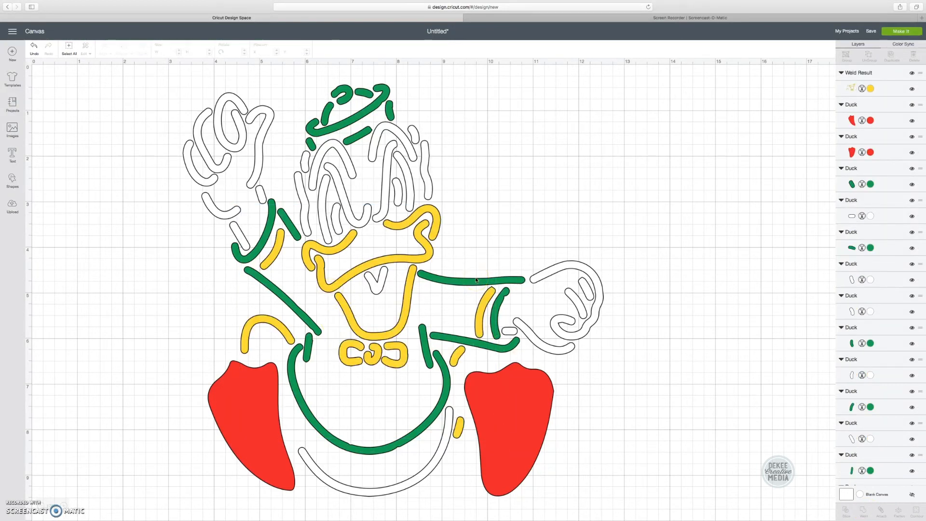
left_click(383, 359)
left_click(376, 361)
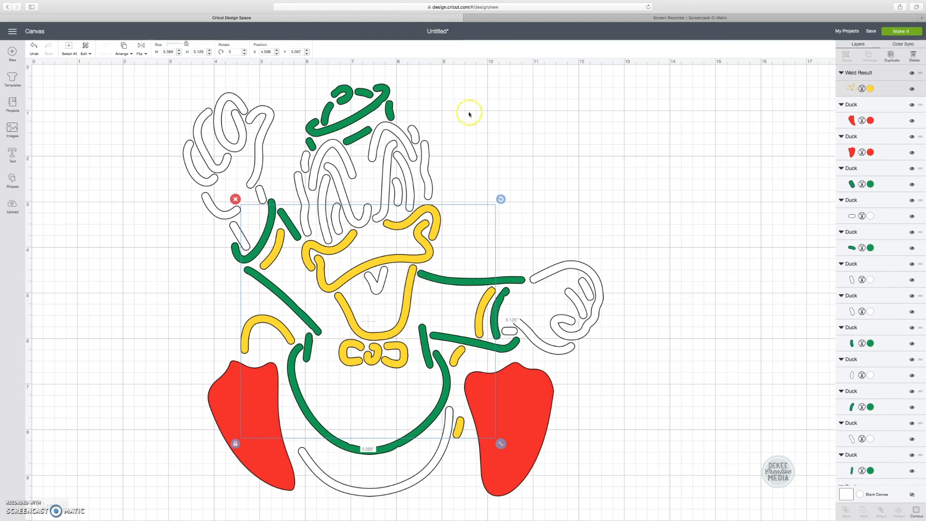
left_click(33, 46)
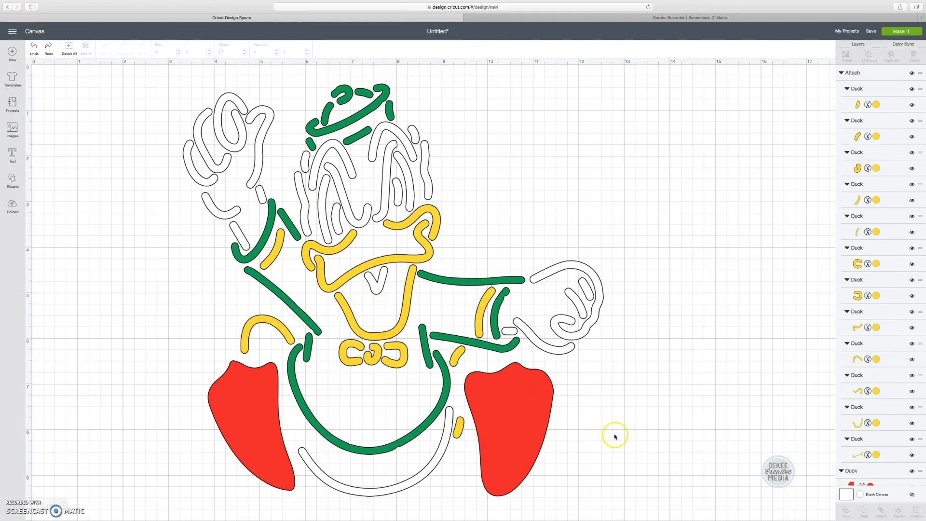
left_click(388, 362)
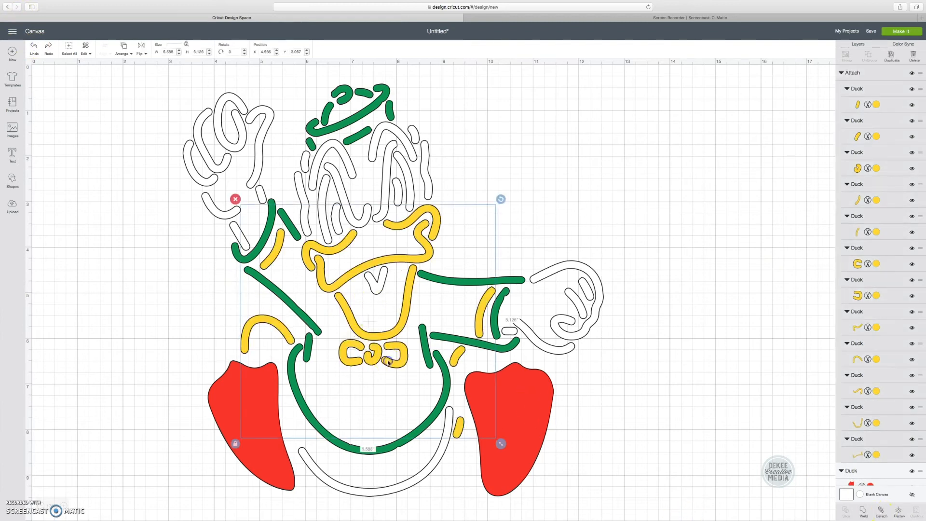
left_click(863, 512)
Step: Detach the yellow pieces and select the whole bow tie
left_click(880, 511)
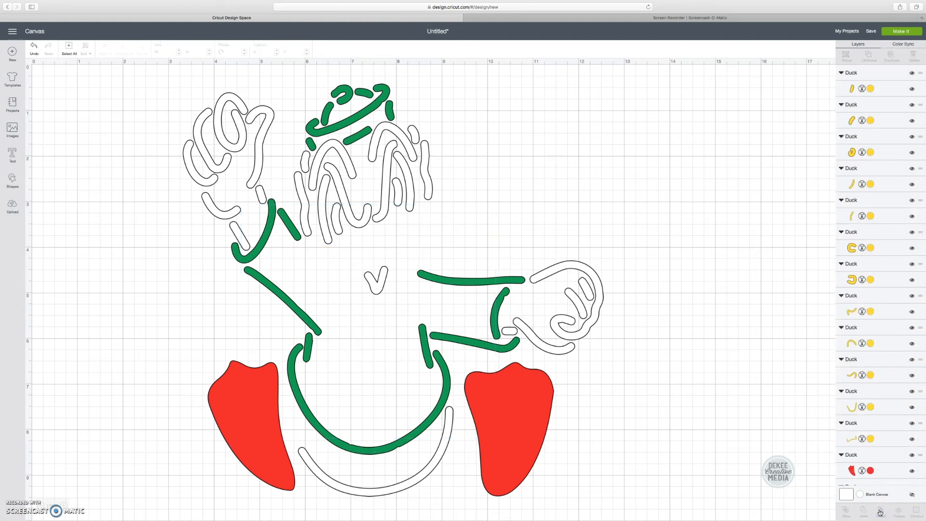
left_click(377, 363)
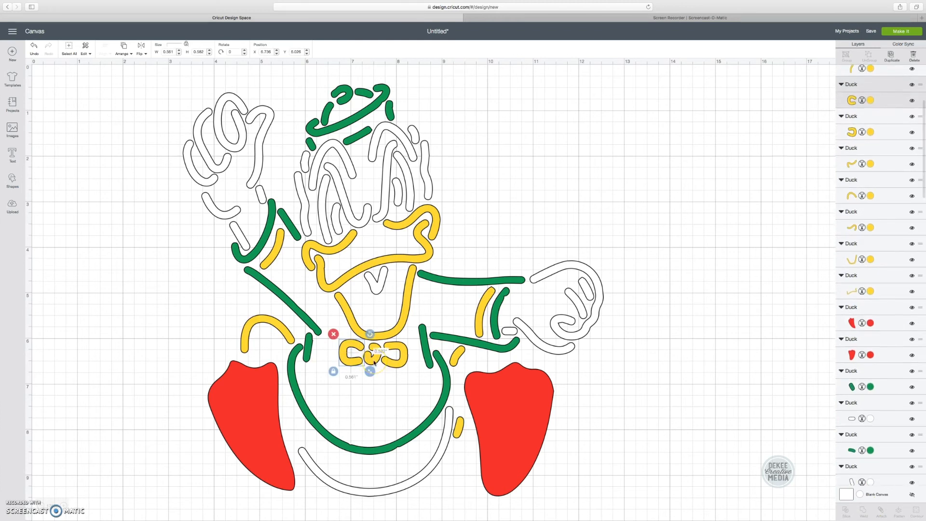
left_click(862, 164, "shift")
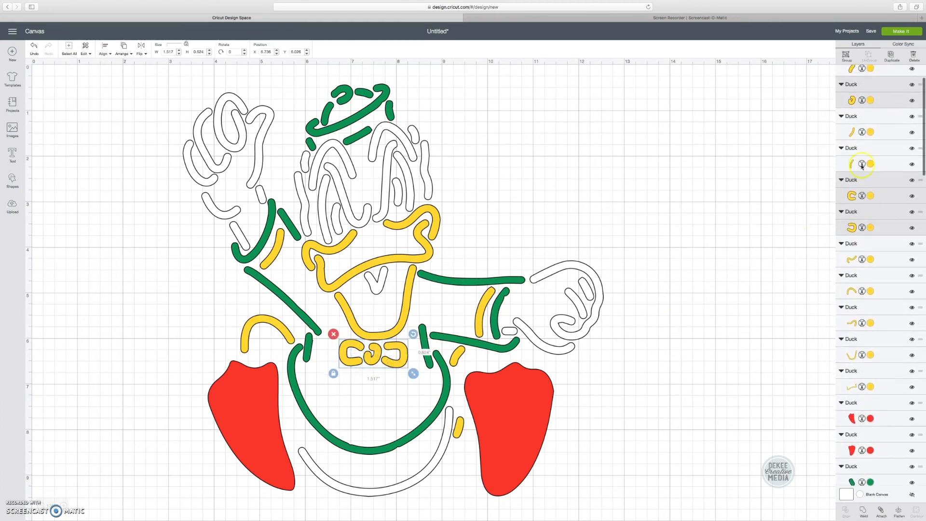
Step: Hide the bow tie's centre, left C-shaped and right layers
left_click(912, 84)
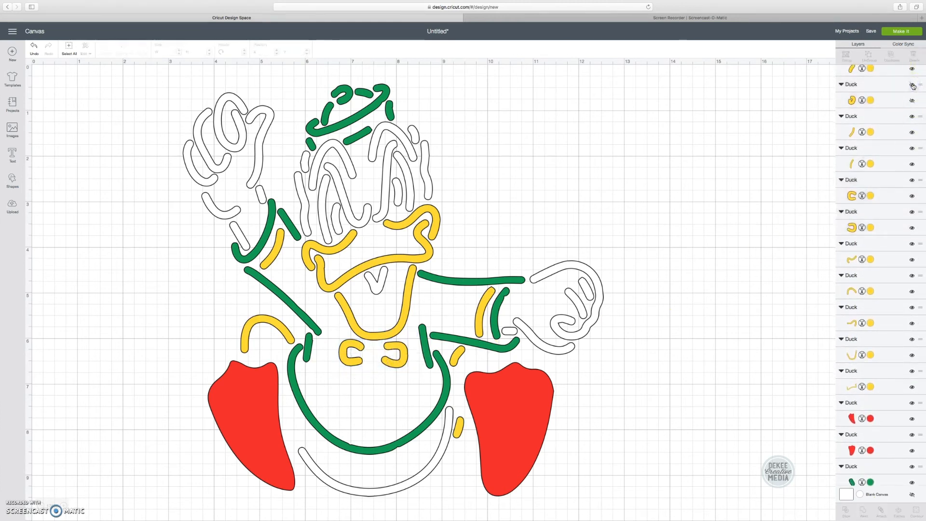
left_click(912, 180)
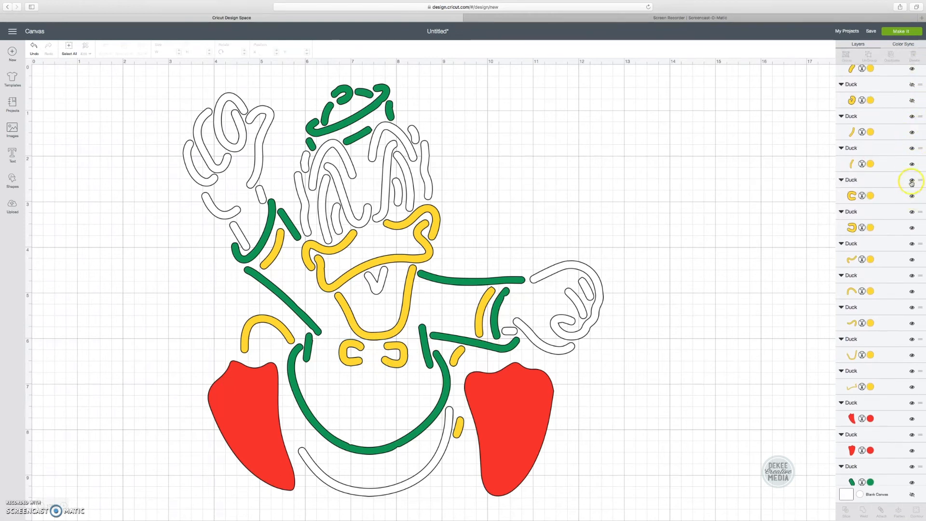
left_click(911, 212)
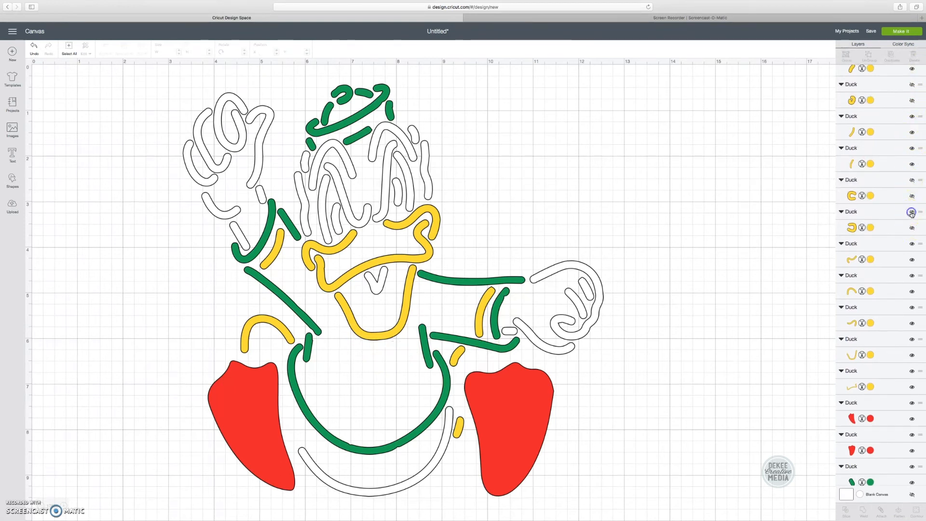